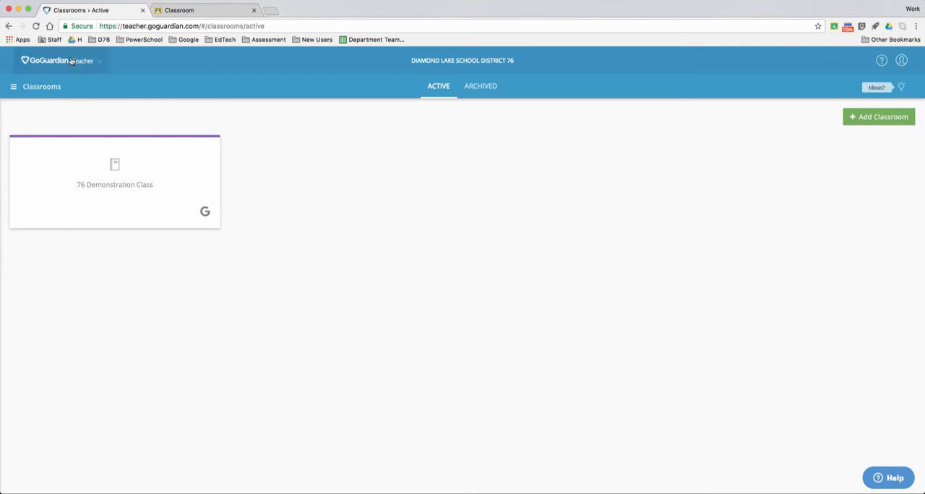
{"action": "left_click", "coordinate": [55, 40]}
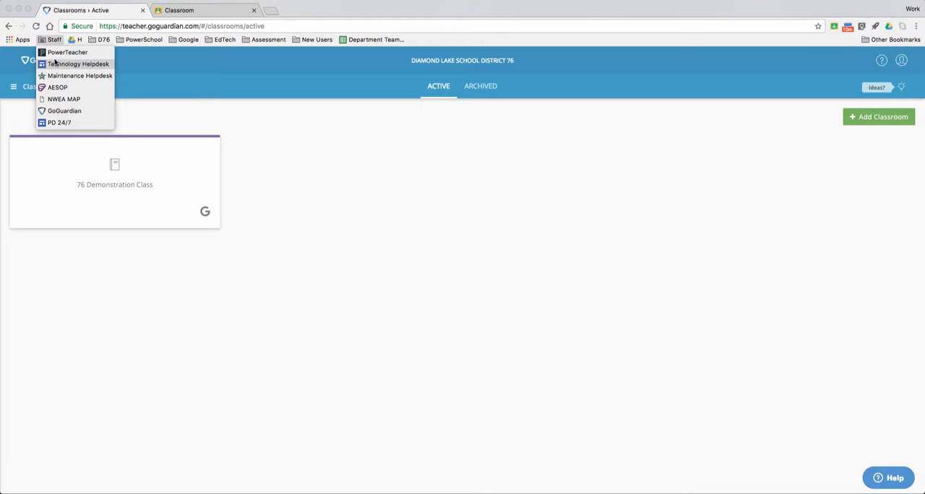
{"action": "left_click", "coordinate": [340, 200]}
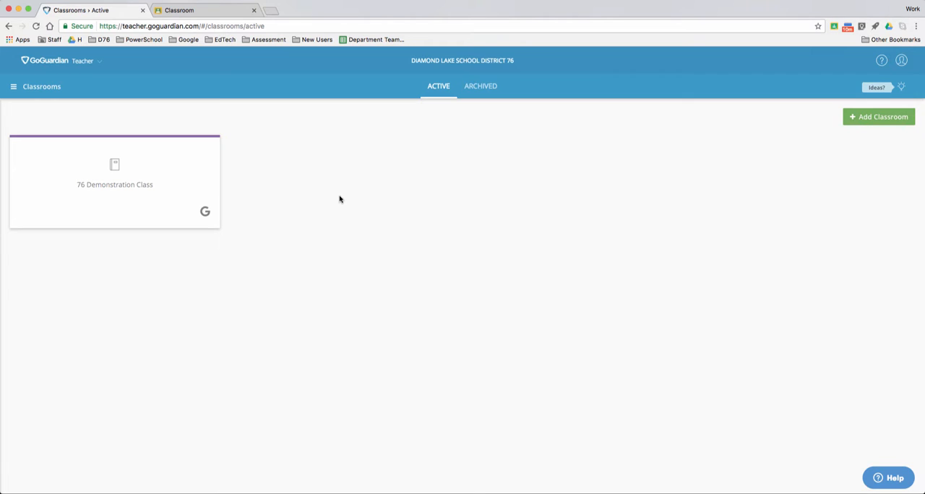
Switch to Google Classroom and view the student list of the Sample Class (Winter 17)
{"action": "left_click", "coordinate": [196, 13]}
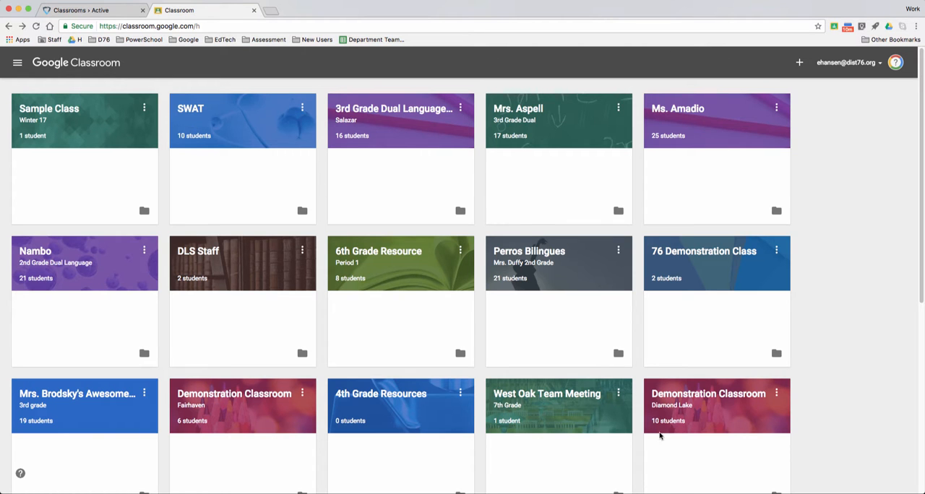
{"action": "left_click", "coordinate": [94, 115]}
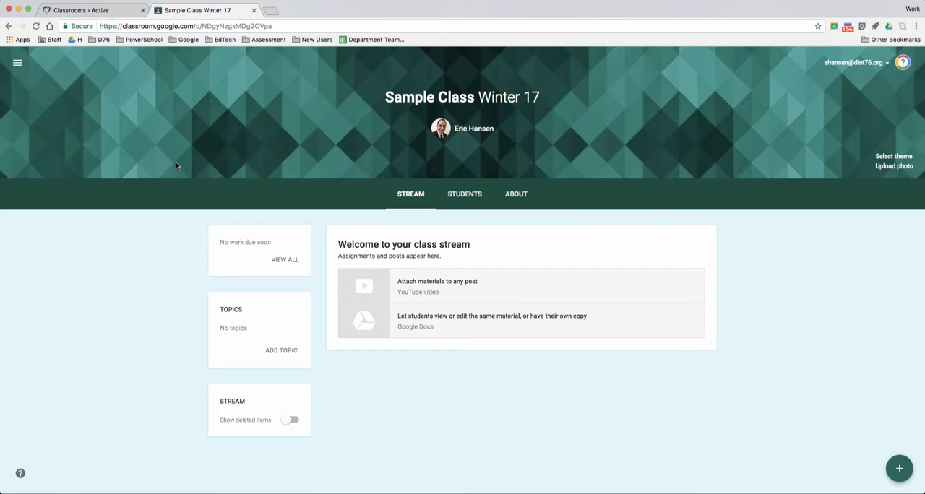
{"action": "left_click", "coordinate": [466, 195]}
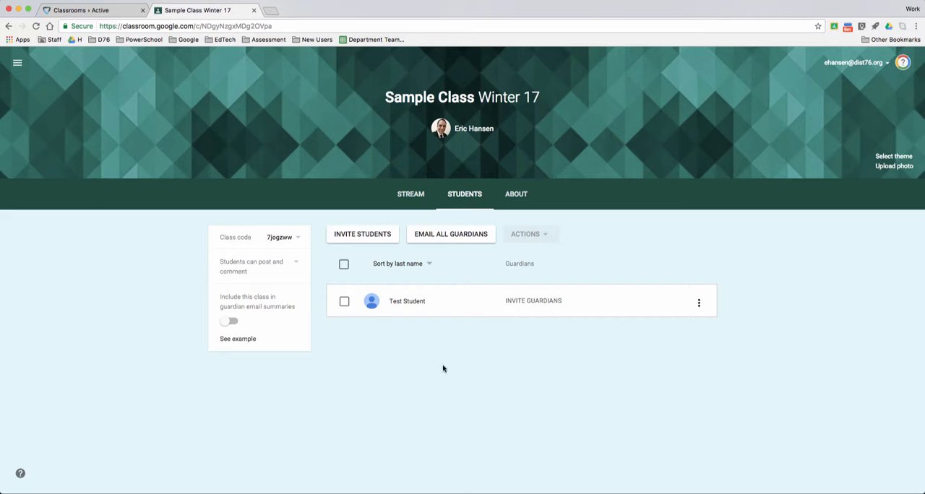
Back in GoGuardian Teacher, add Sample Class as a classroom from Google and skip the recurring weekly schedule
{"action": "left_click", "coordinate": [85, 10]}
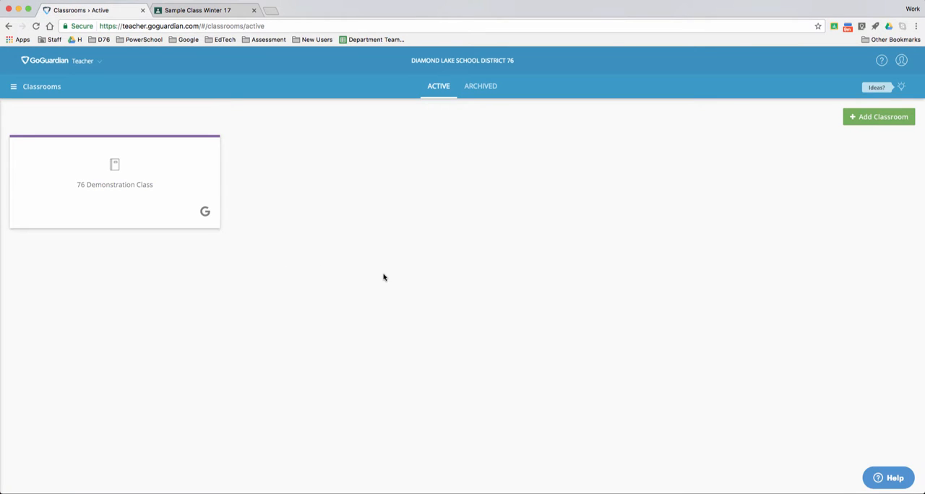
{"action": "left_click", "coordinate": [878, 118]}
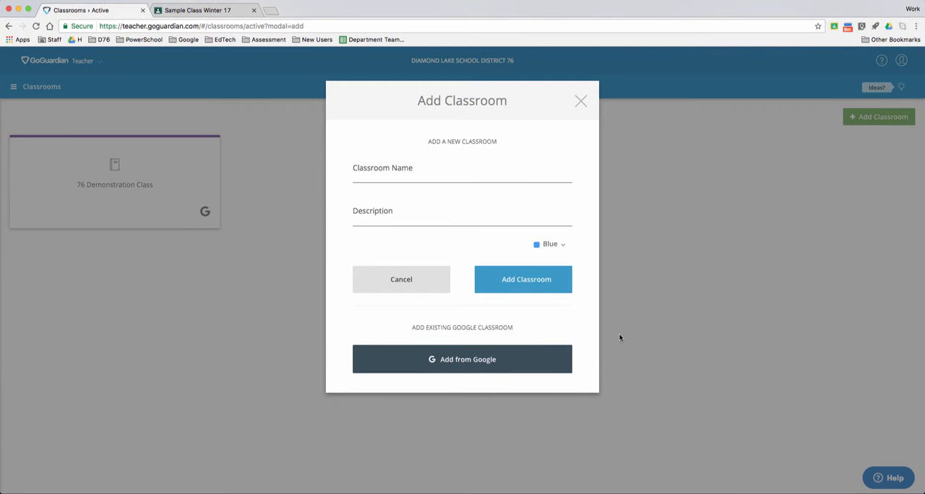
{"action": "left_click", "coordinate": [455, 178]}
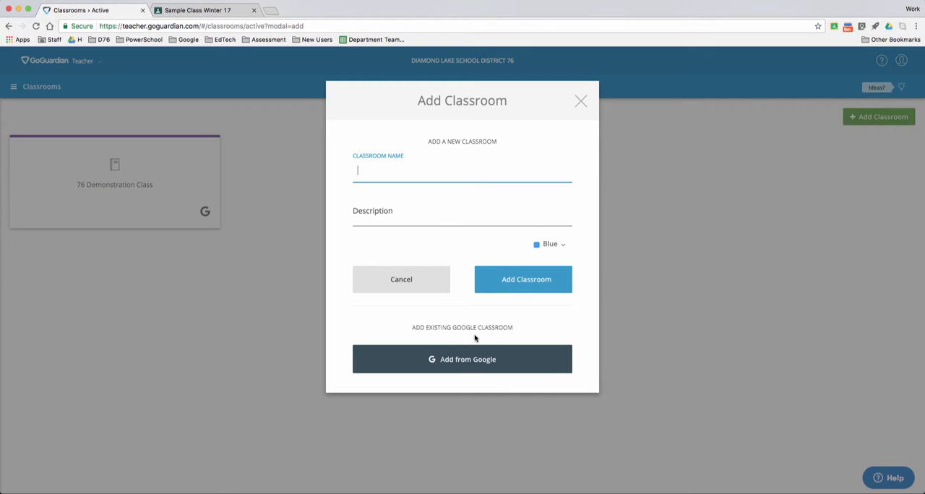
{"action": "left_click", "coordinate": [465, 363]}
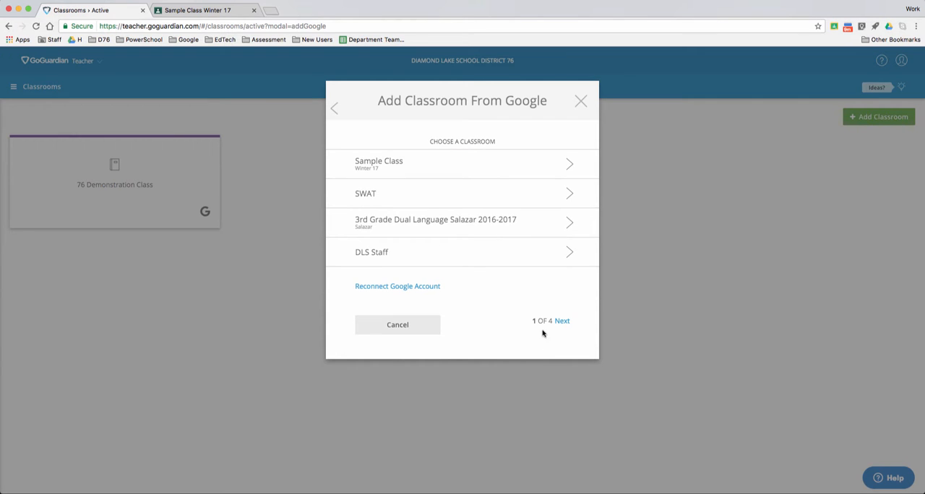
{"action": "left_click", "coordinate": [437, 166]}
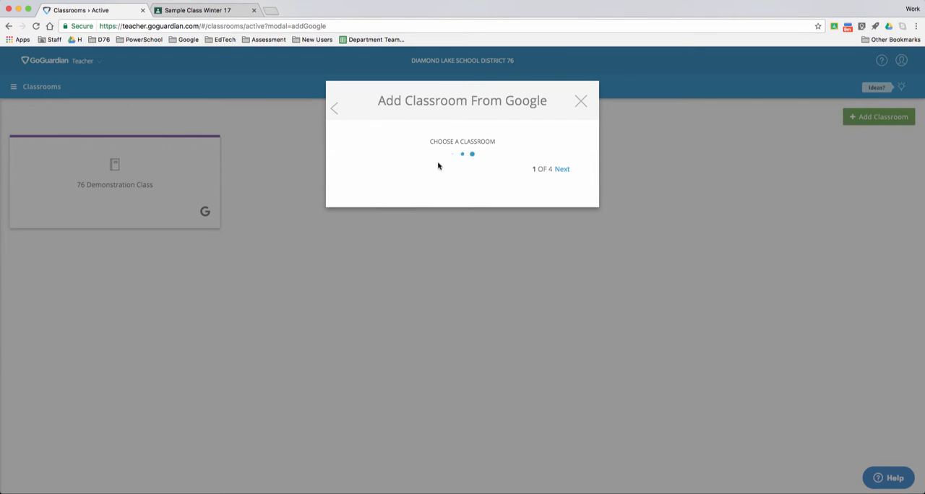
{"action": "left_click", "coordinate": [556, 169]}
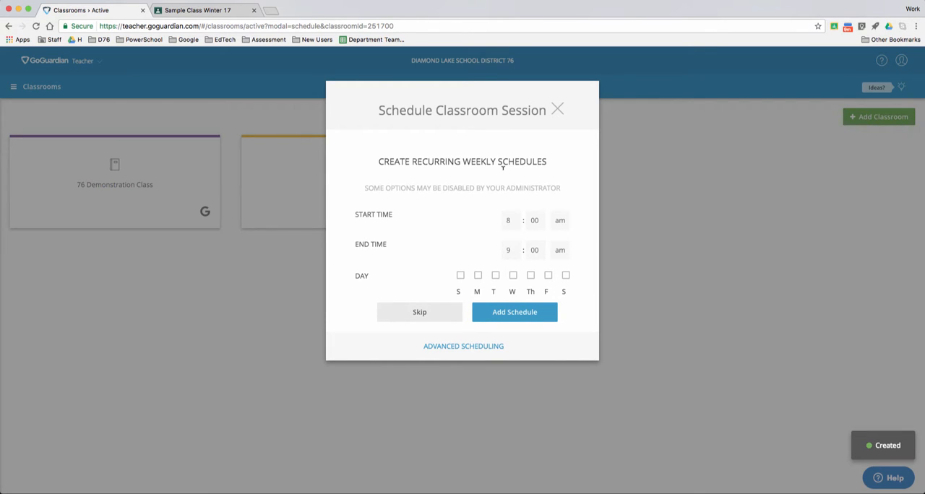
{"action": "left_click", "coordinate": [419, 313]}
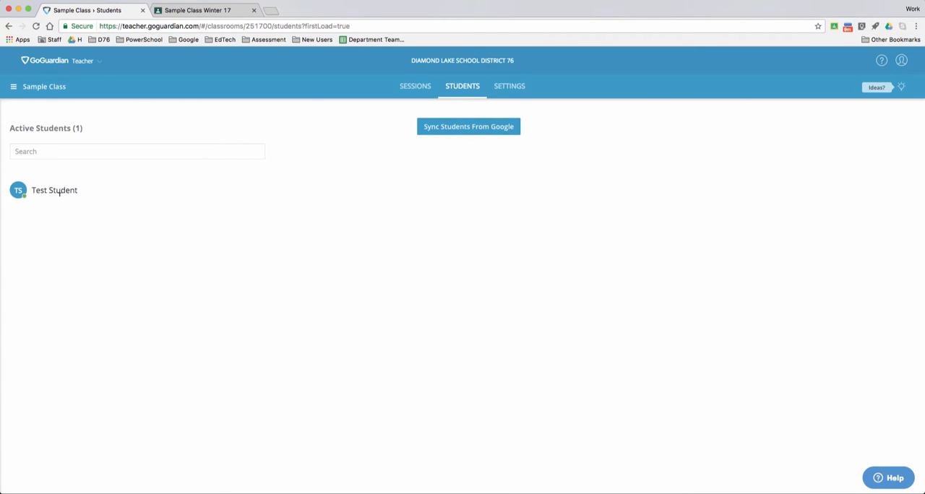
Compare the imported Sample Class roster with its student list in Google Classroom and return to GoGuardian Teacher
{"action": "left_click", "coordinate": [155, 12]}
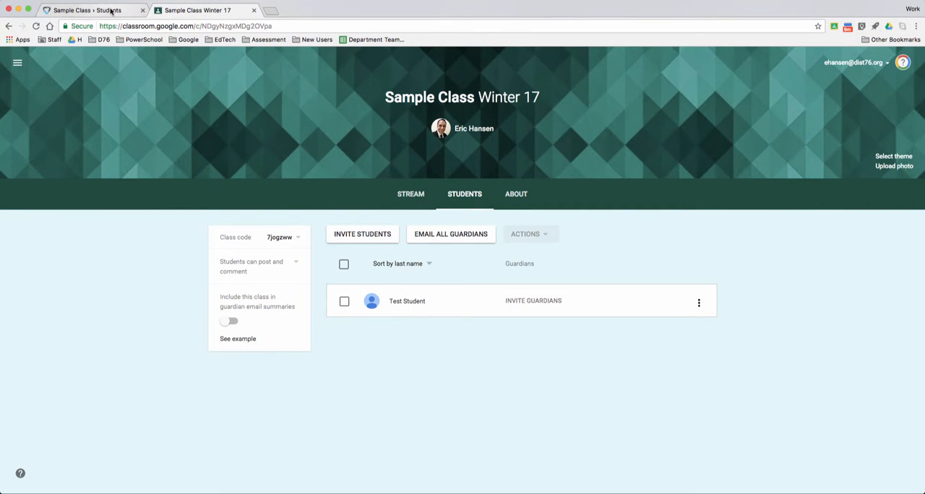
{"action": "left_click", "coordinate": [94, 10]}
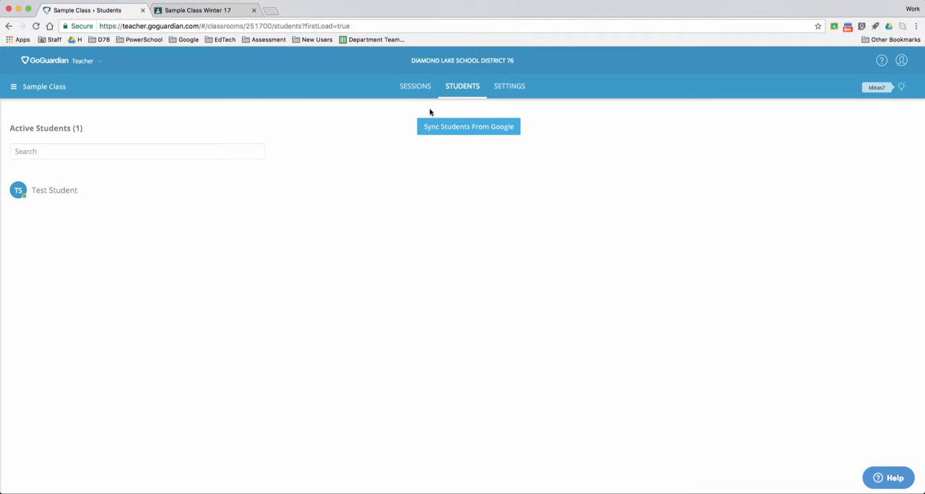
Look at Sample Class's sessions and the overview of all classrooms, and reopen Sample Class
{"action": "left_click", "coordinate": [422, 87]}
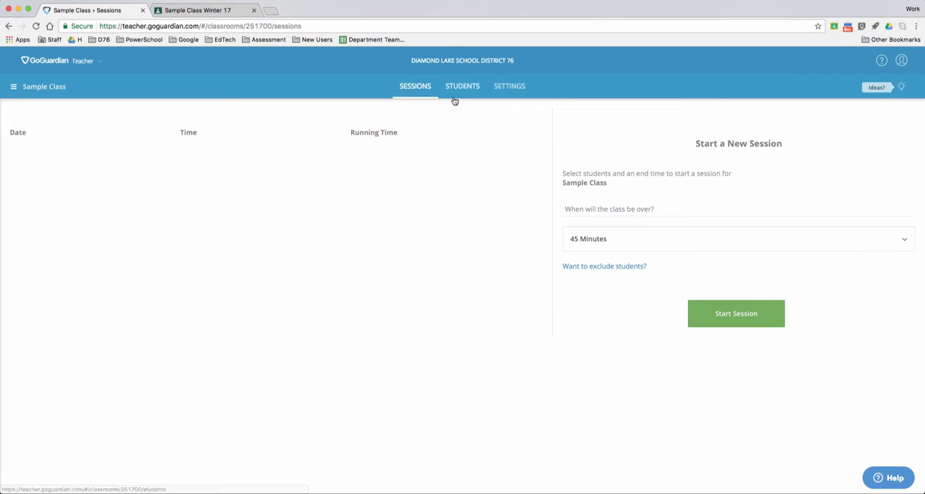
{"action": "left_click", "coordinate": [13, 87]}
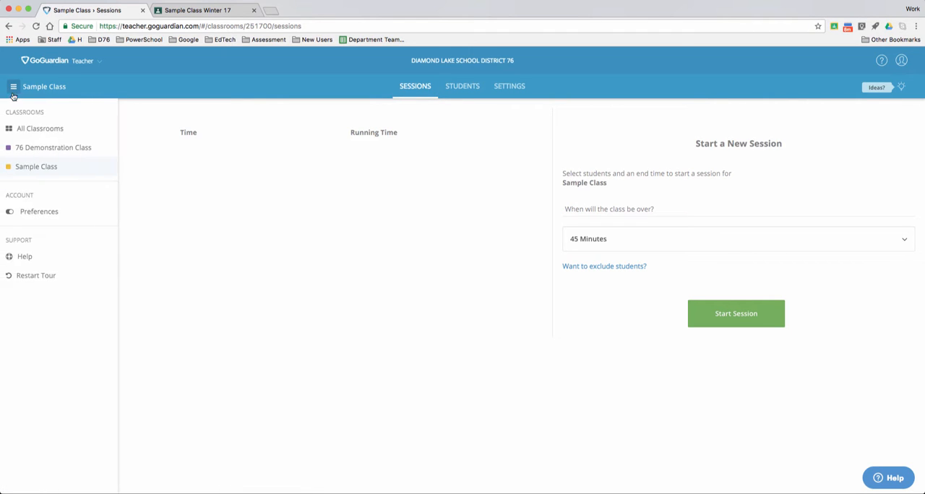
{"action": "left_click", "coordinate": [29, 129]}
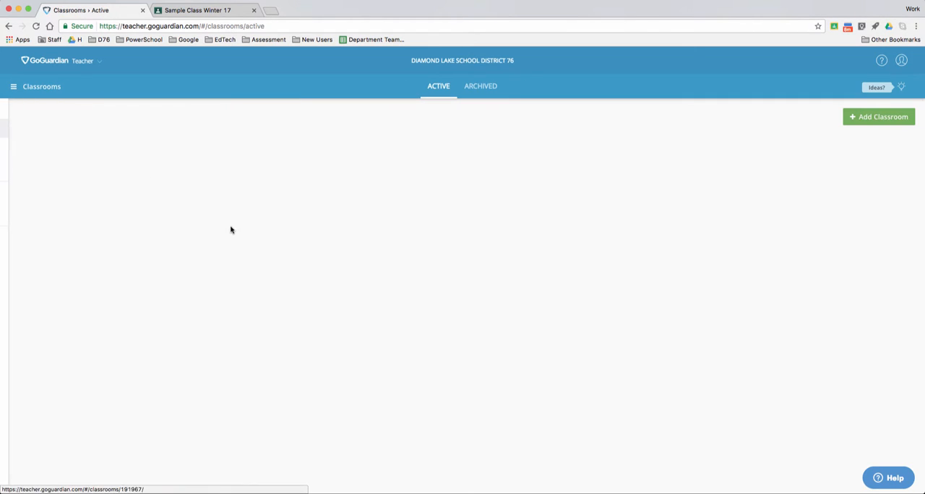
{"action": "left_click", "coordinate": [13, 87]}
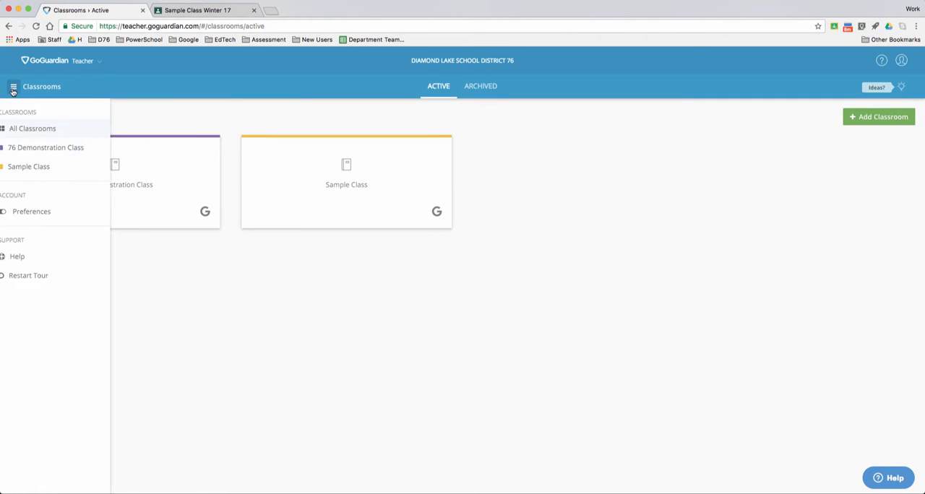
{"action": "left_click", "coordinate": [60, 167]}
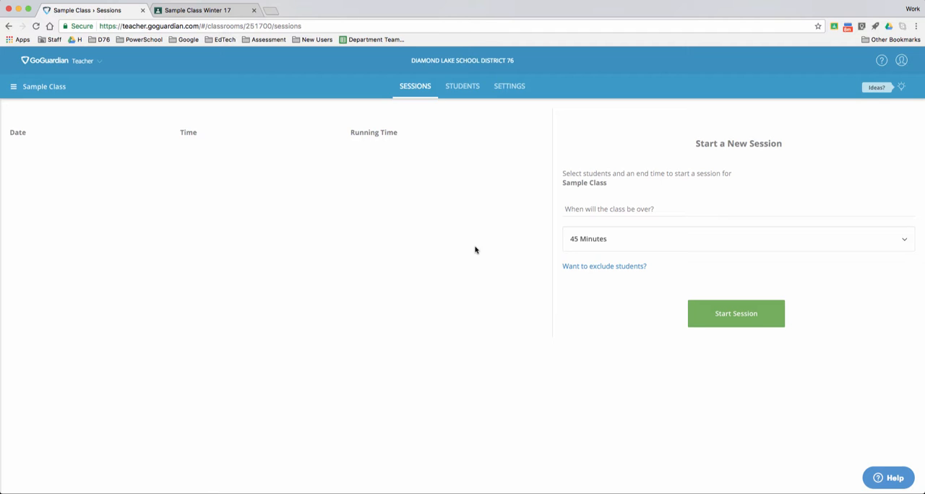
Check the available session lengths and start a 45-minute session for Sample Class with no students excluded
{"action": "left_click", "coordinate": [699, 244]}
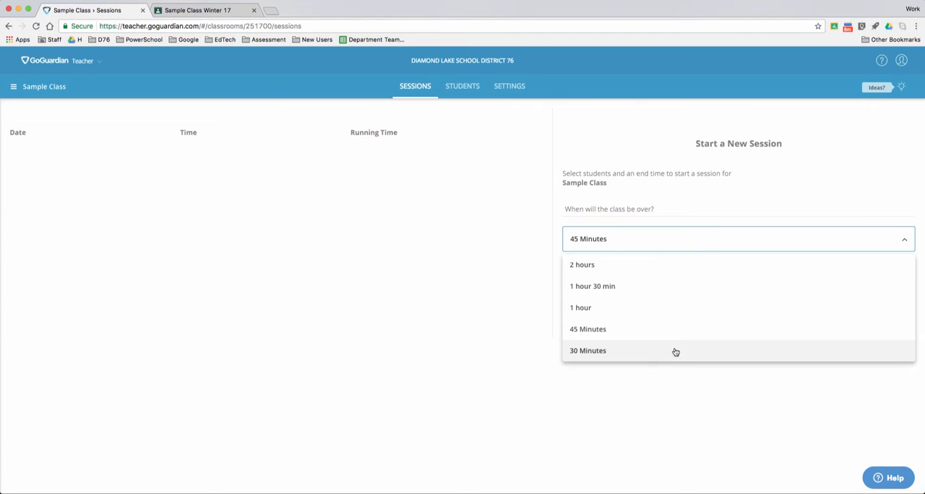
{"action": "left_click", "coordinate": [808, 159]}
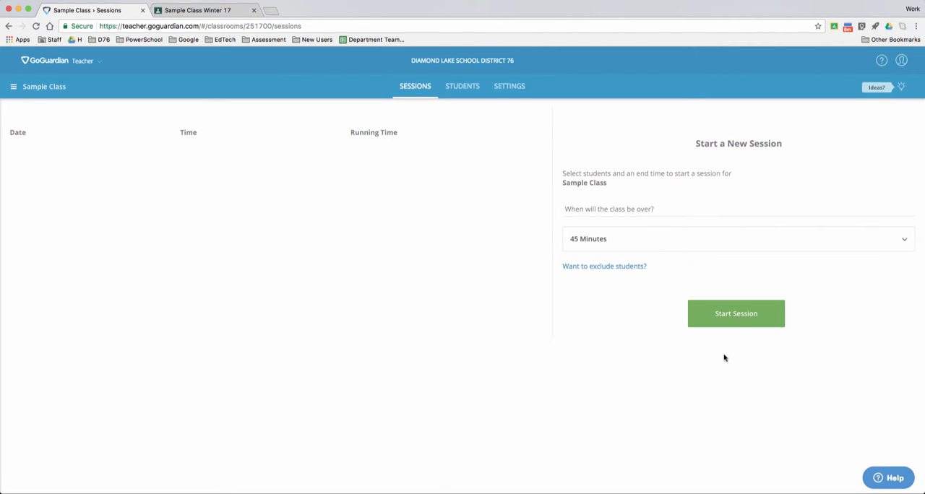
{"action": "left_click", "coordinate": [737, 322]}
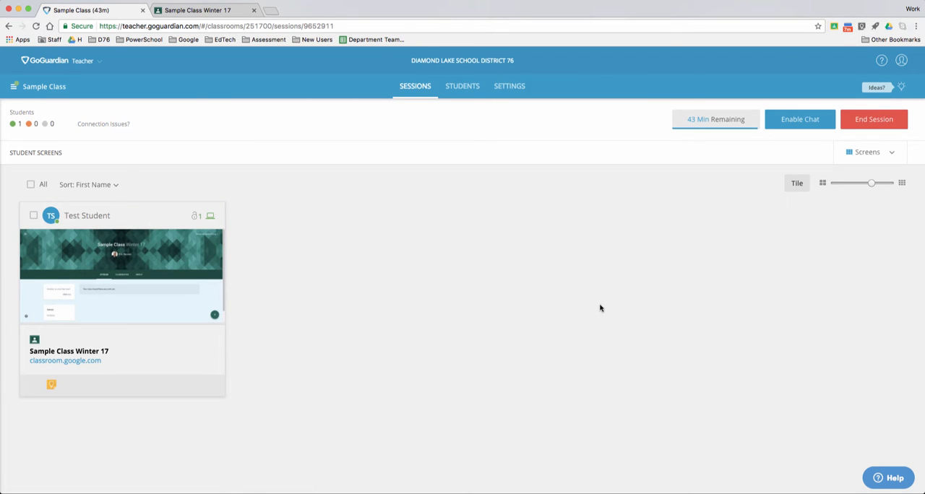
Inspect Test Student's live screen and open browser tabs in the enlarged view, and close it
{"action": "left_click", "coordinate": [87, 219]}
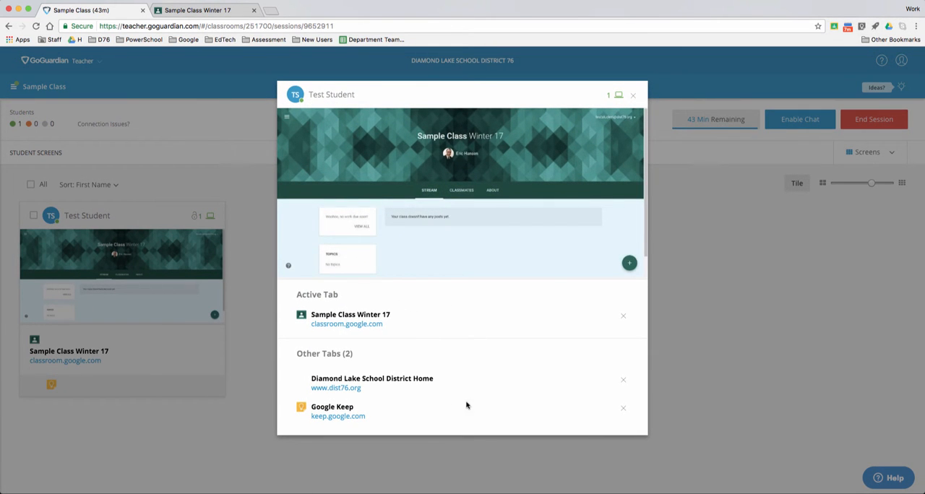
{"action": "mouse_move", "coordinate": [625, 267]}
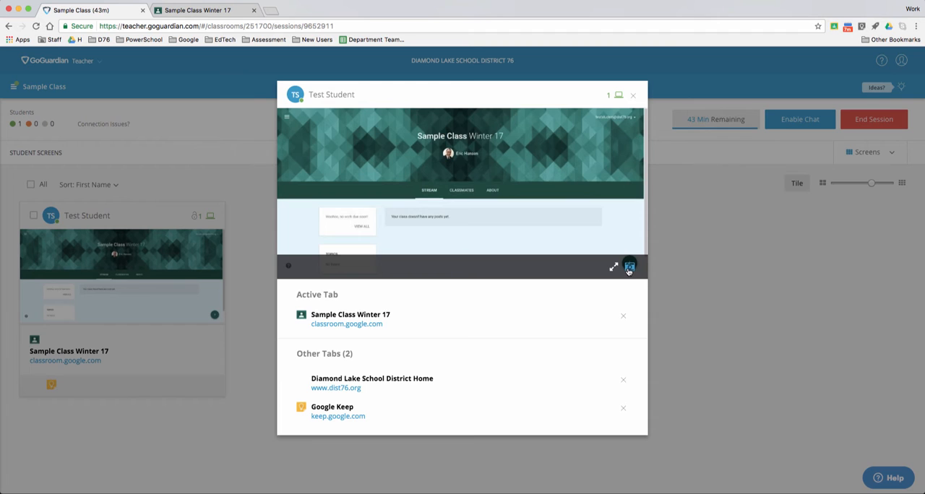
{"action": "left_click", "coordinate": [633, 95]}
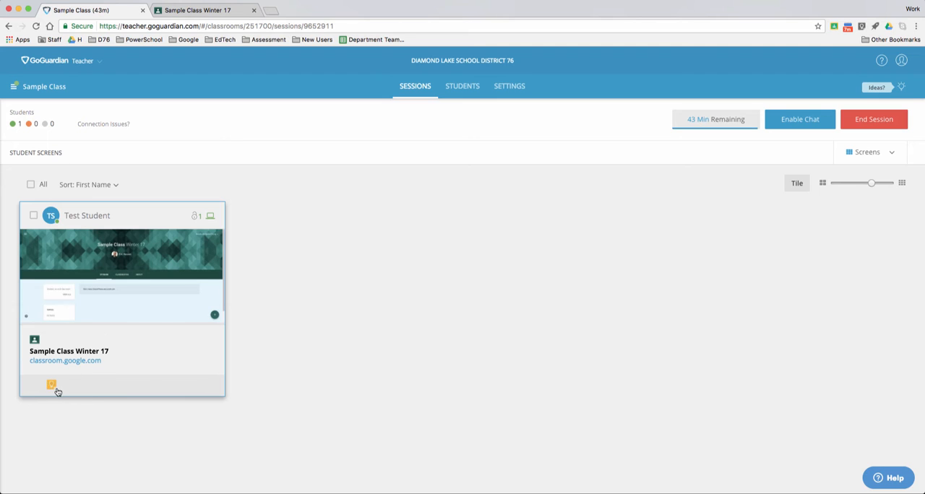
Select Test Student, lock the student's screen without a custom message, and unlock it again
{"action": "left_click", "coordinate": [34, 215]}
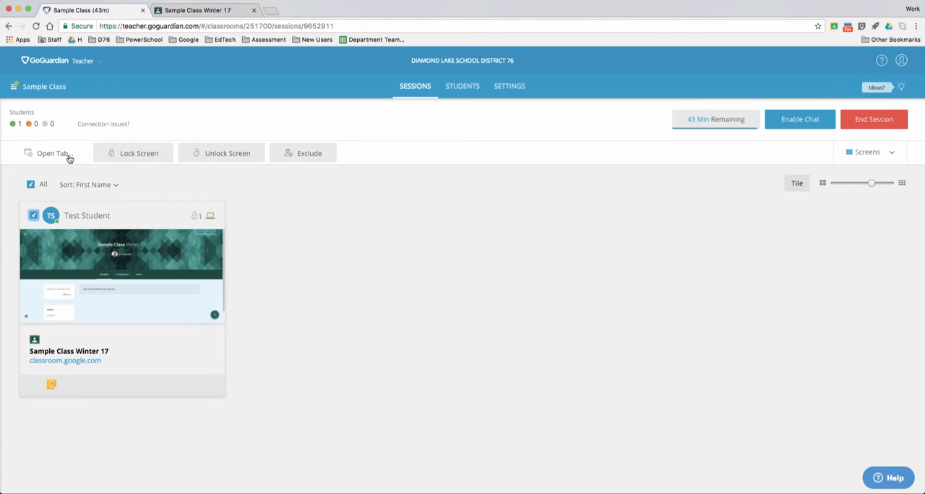
{"action": "left_click", "coordinate": [134, 154]}
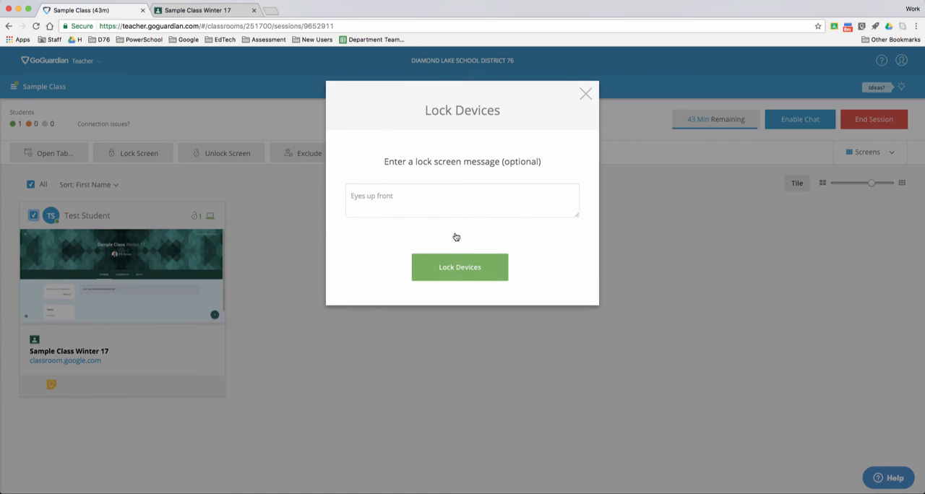
{"action": "left_click", "coordinate": [457, 269]}
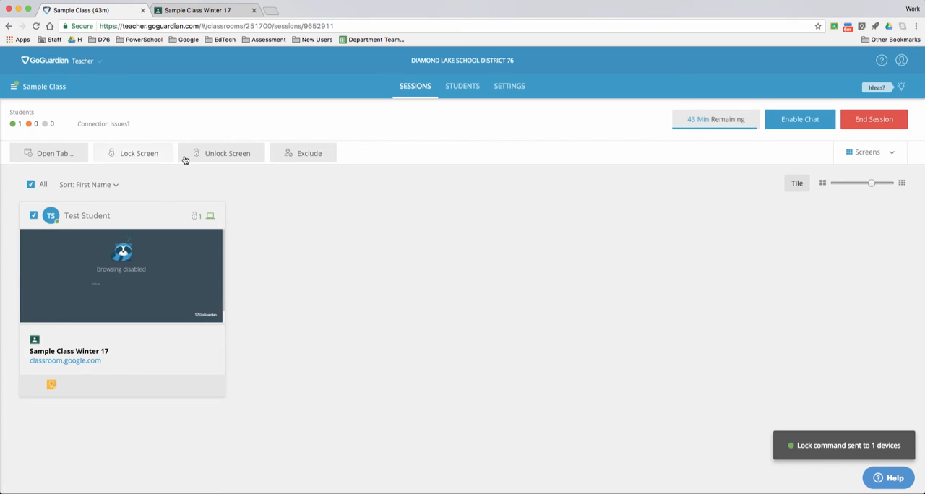
{"action": "left_click", "coordinate": [224, 153]}
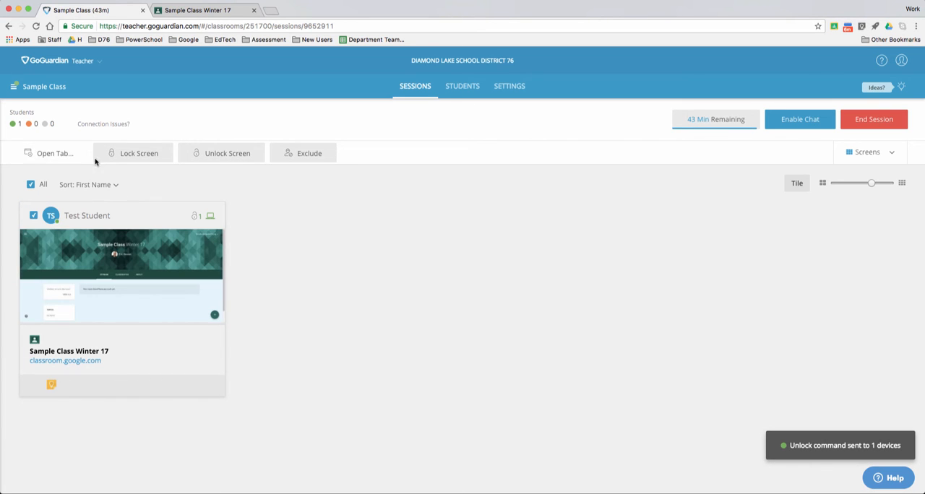
Enable chat for the running Sample Class session, keeping Test Student selected
{"action": "left_click", "coordinate": [800, 120]}
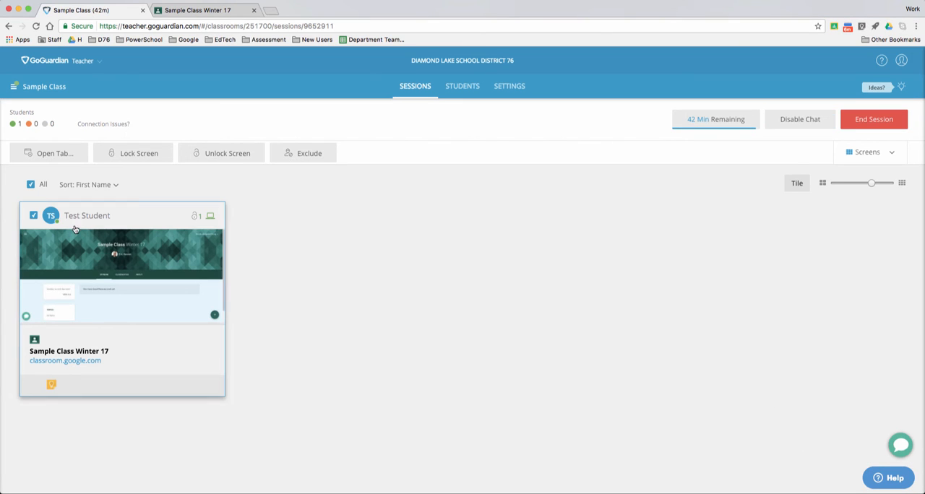
{"action": "left_click", "coordinate": [34, 216]}
{"action": "left_click", "coordinate": [33, 217]}
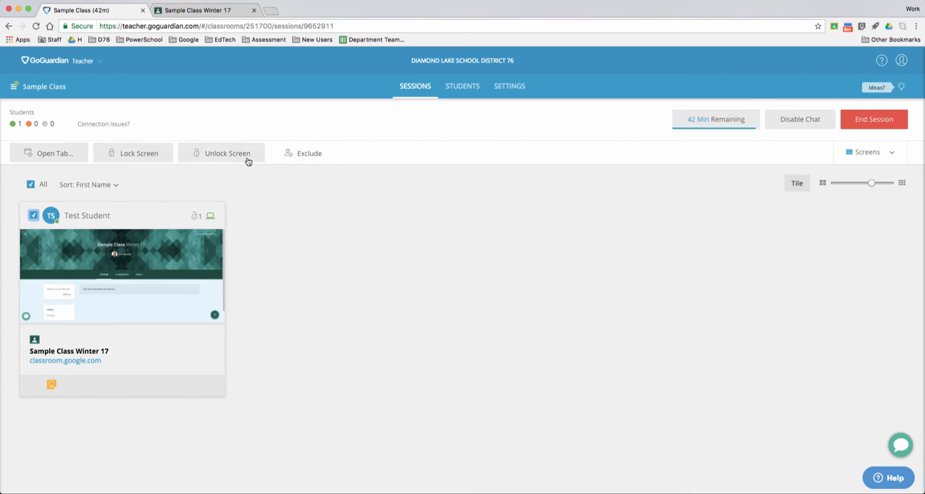
{"action": "left_click", "coordinate": [811, 117]}
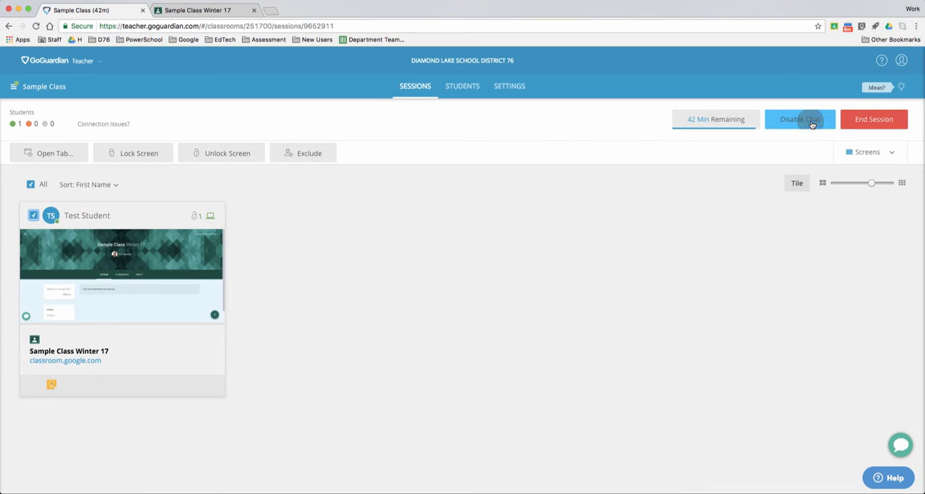
Open the chat conversation with Test Student and send the message "Check Docs"
{"action": "left_click", "coordinate": [900, 445]}
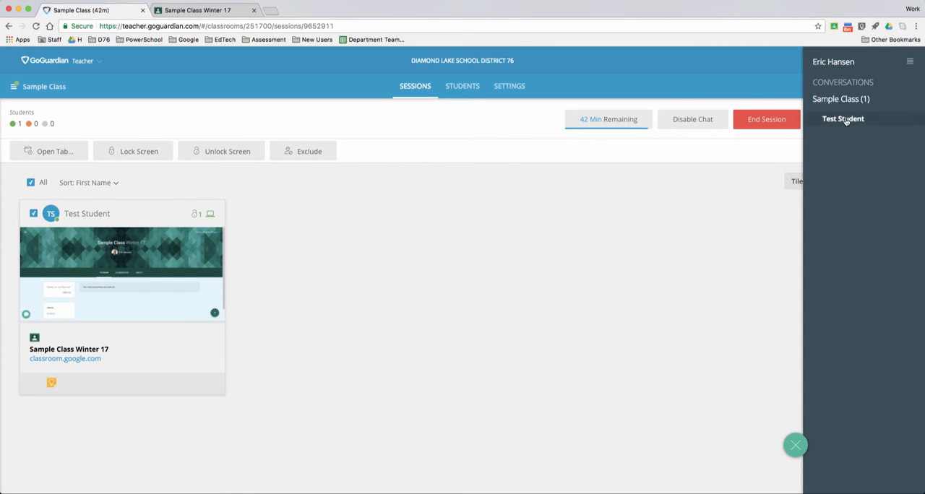
{"action": "left_click", "coordinate": [844, 119]}
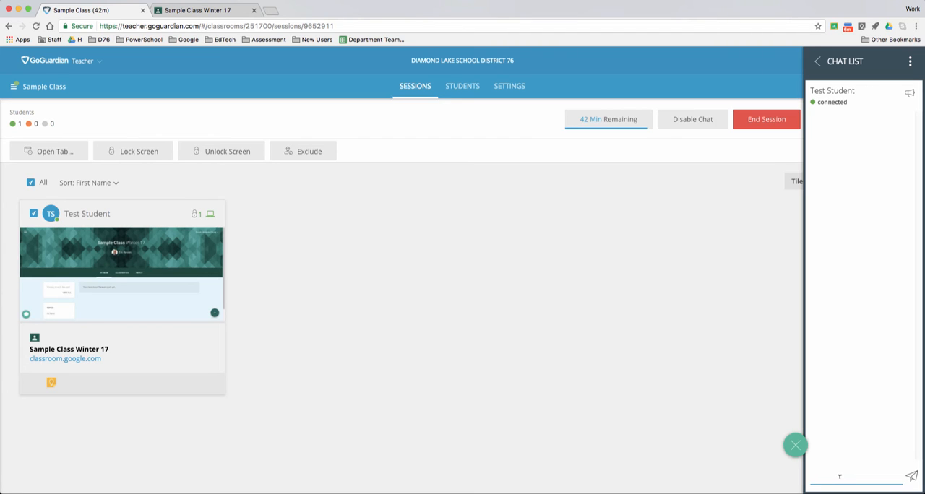
{"action": "type", "text": "Check Docs"}
{"action": "key", "text": "Return"}
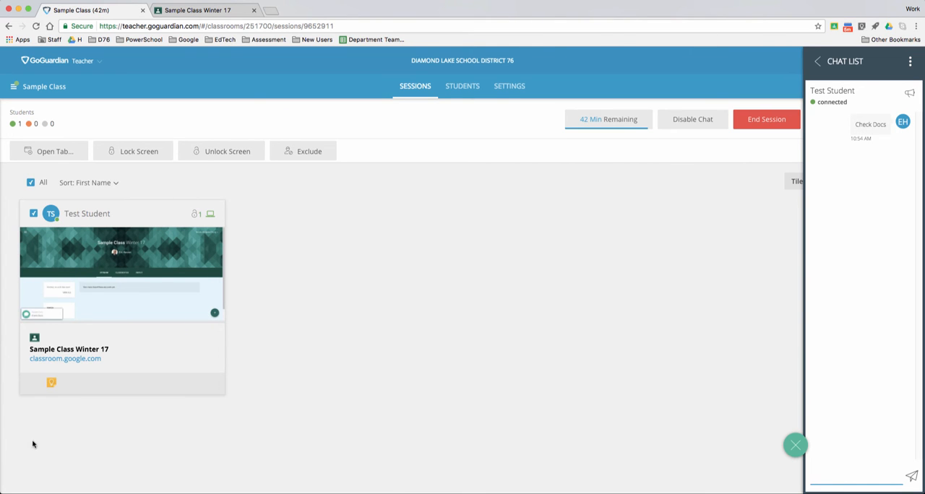
View the received chat message on Test Student's enlarged screen, and return to the conversation list
{"action": "left_click", "coordinate": [138, 287]}
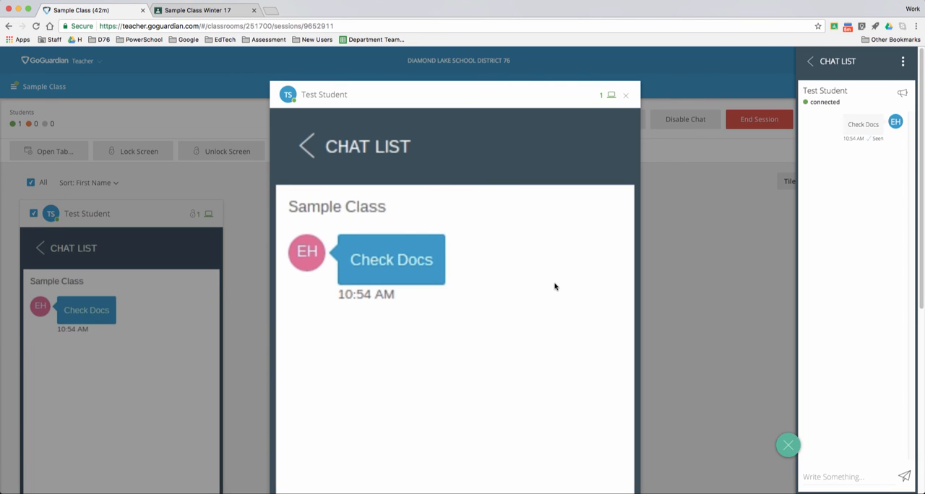
{"action": "left_click", "coordinate": [626, 96]}
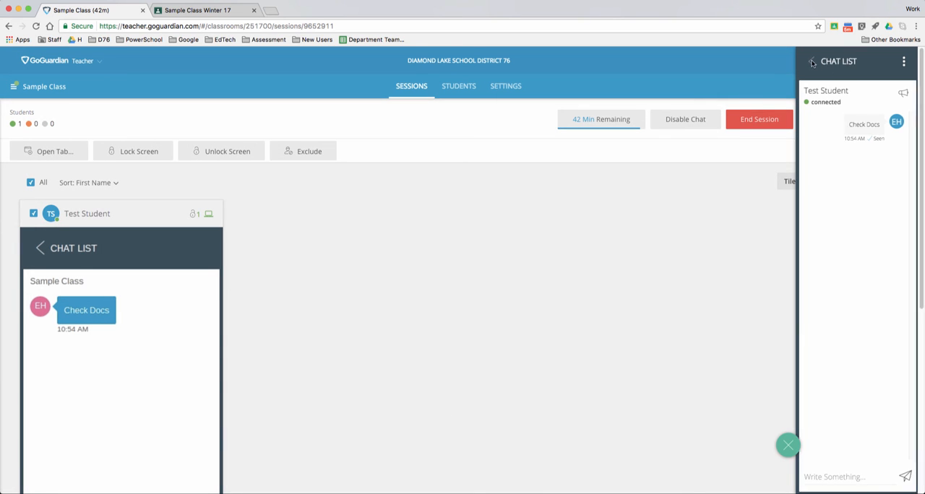
{"action": "left_click", "coordinate": [812, 62]}
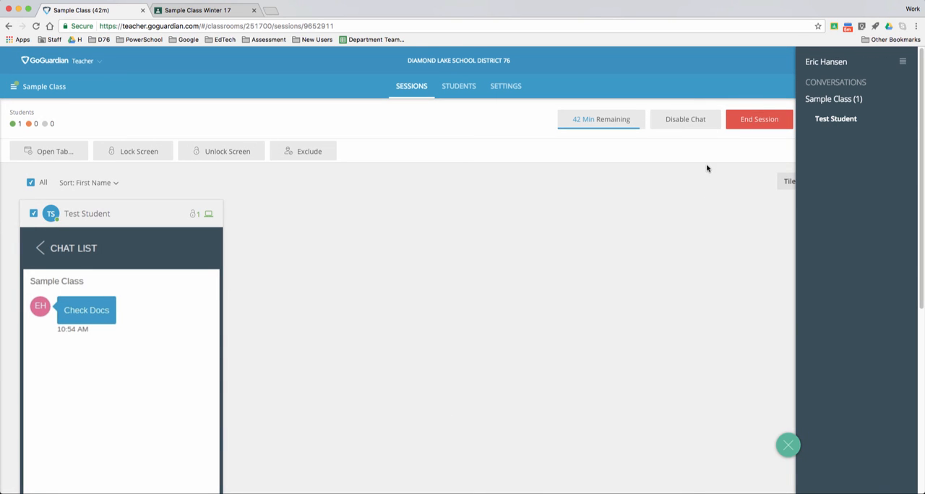